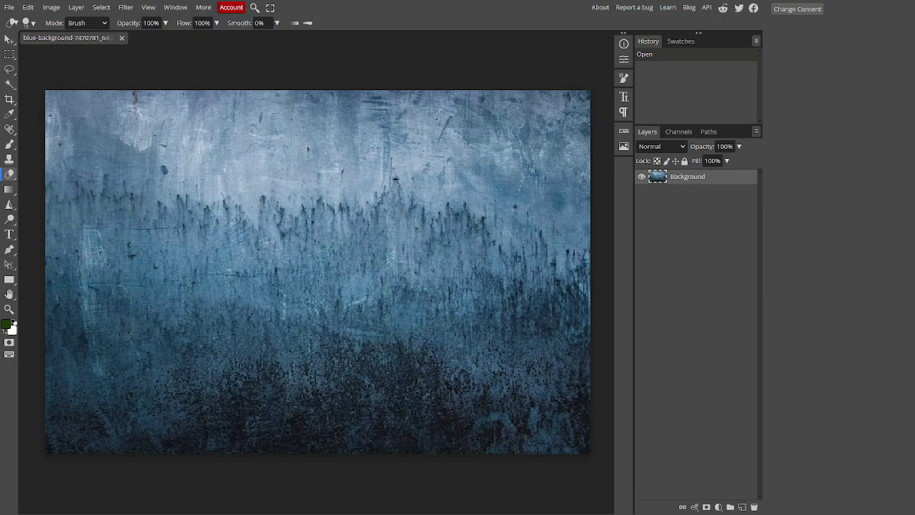
Step: Erase a test dab and a horizontal stroke on the left, then undo both
{"action": "left_click", "coordinate": [106, 284]}
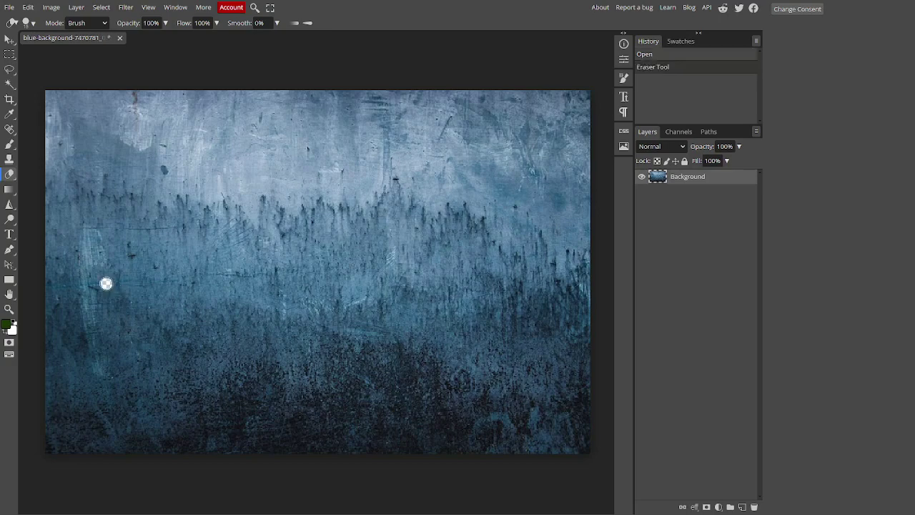
{"action": "mouse_move", "coordinate": [90, 319]}
{"action": "left_mouse_down"}
{"action": "mouse_move", "coordinate": [83, 316]}
{"action": "mouse_move", "coordinate": [243, 321]}
{"action": "left_mouse_up"}
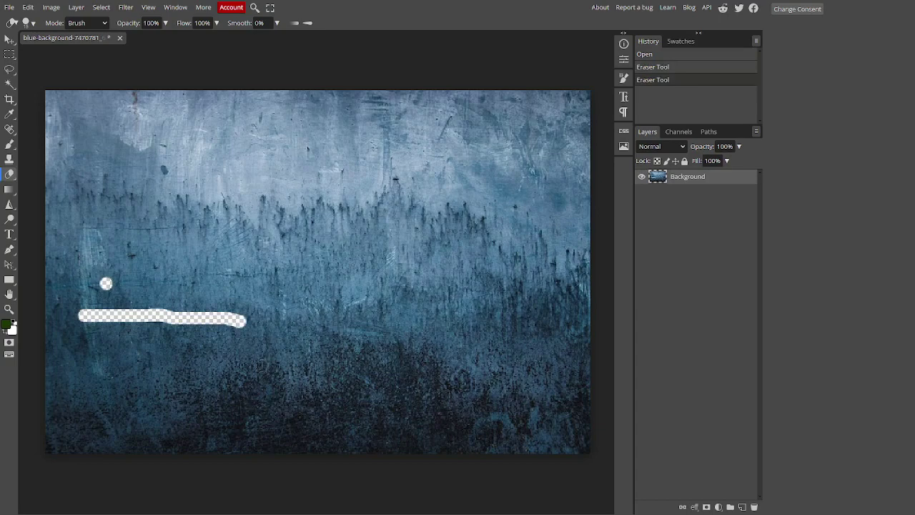
{"action": "key", "text": "ctrl+z"}
{"action": "key", "text": "ctrl+z"}
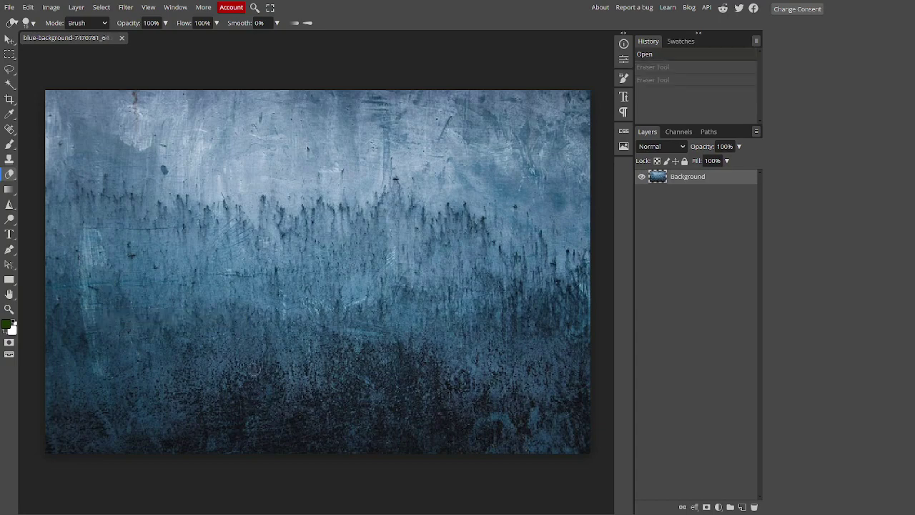
Step: Lower eraser opacity to 51% and erase two half-transparent horizontal strokes
{"action": "left_click", "coordinate": [165, 24]}
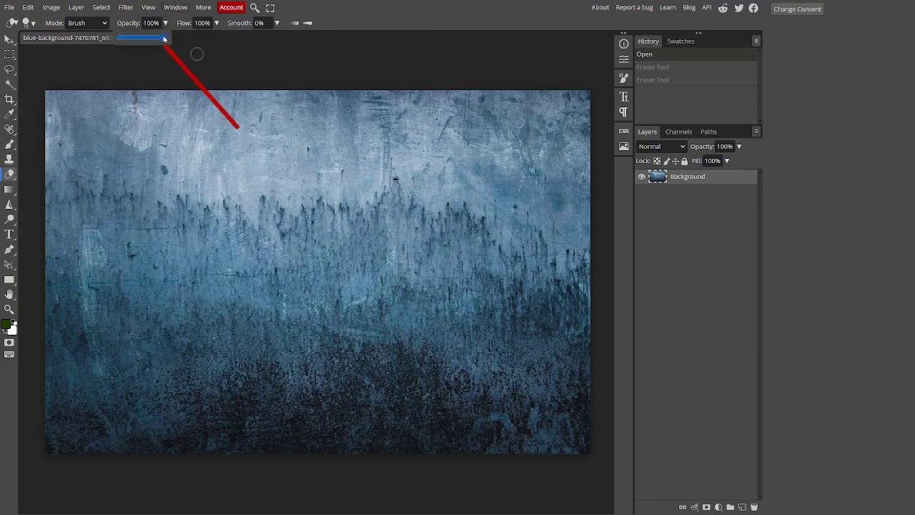
{"action": "left_click_drag", "start_coordinate": [165, 38], "coordinate": [142, 45]}
{"action": "mouse_move", "coordinate": [102, 308]}
{"action": "left_mouse_down"}
{"action": "mouse_move", "coordinate": [232, 307]}
{"action": "mouse_move", "coordinate": [108, 308]}
{"action": "left_mouse_up"}
{"action": "left_click_drag", "start_coordinate": [92, 240], "coordinate": [249, 240]}
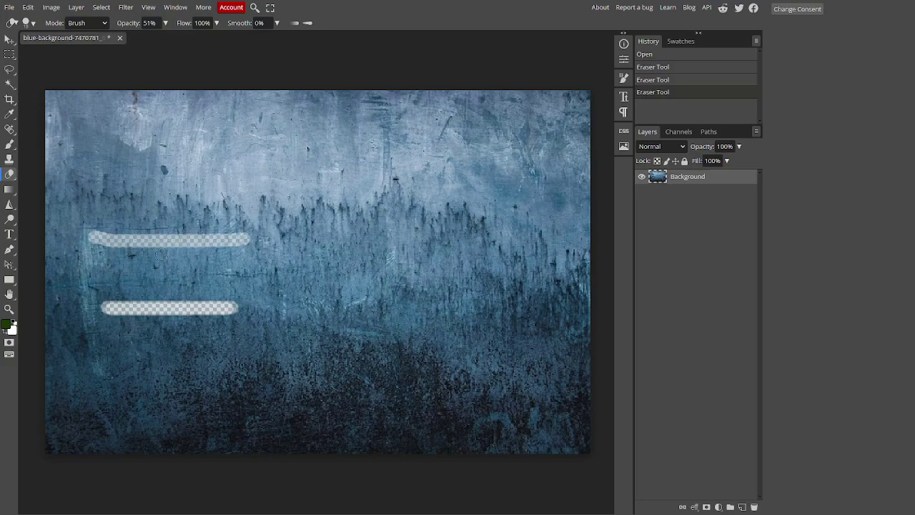
{"action": "scroll", "coordinate": [192, 254], "scroll_direction": "up", "scroll_amount": 5}
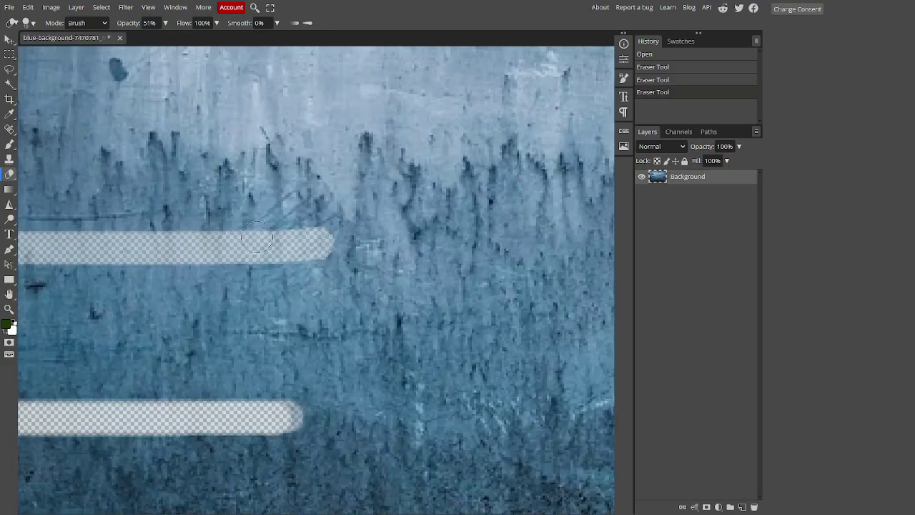
{"action": "scroll", "coordinate": [327, 283], "scroll_direction": "down", "scroll_amount": 5}
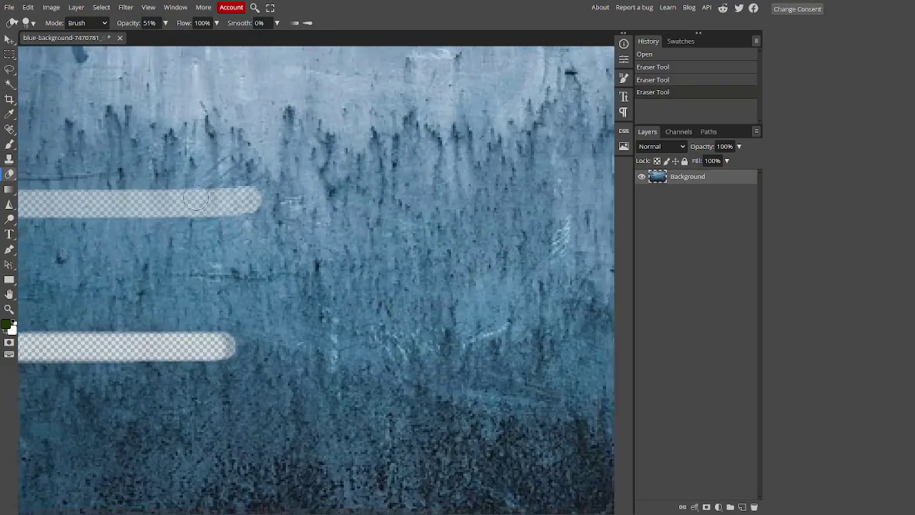
{"action": "scroll", "coordinate": [224, 204], "scroll_direction": "left", "scroll_amount": 2}
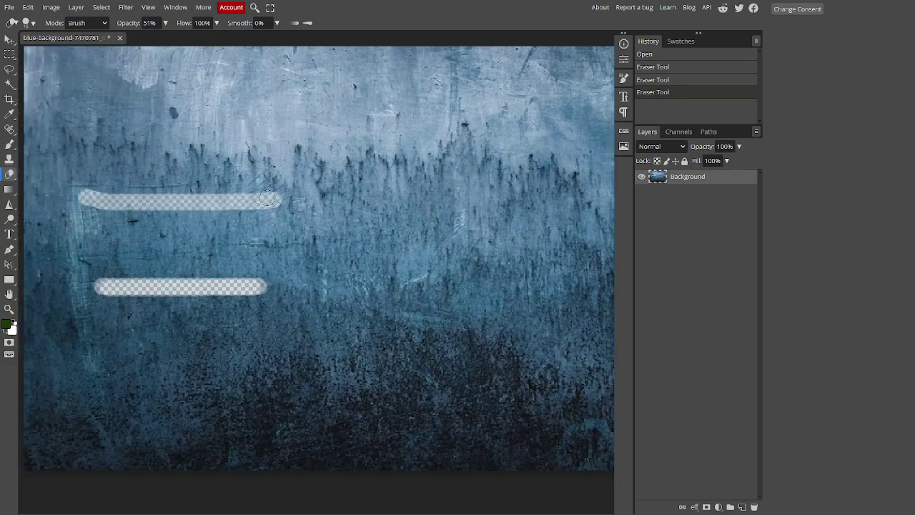
{"action": "mouse_move", "coordinate": [250, 203]}
{"action": "left_mouse_down"}
{"action": "mouse_move", "coordinate": [85, 197]}
{"action": "mouse_move", "coordinate": [282, 202]}
{"action": "left_mouse_up"}
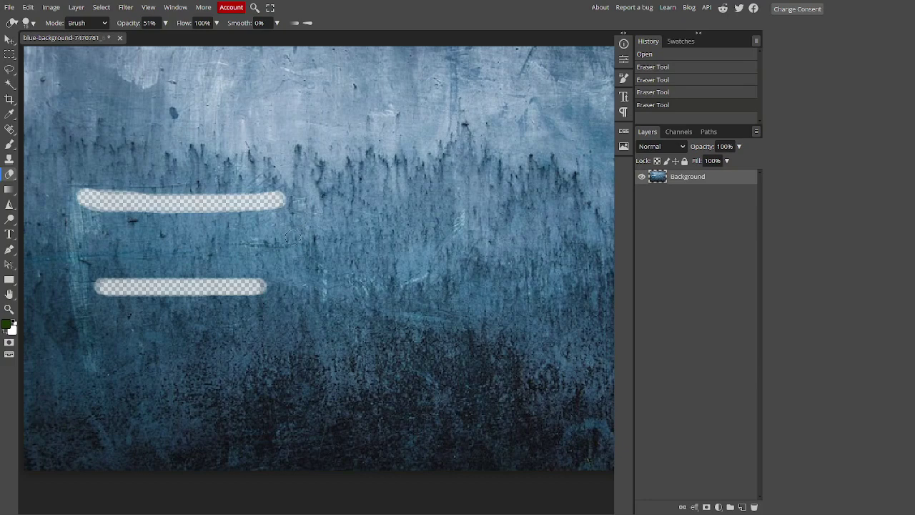
Step: Undo the half-opacity strokes and restore eraser opacity to 100%
{"action": "key", "text": "ctrl+z"}
{"action": "key", "text": "ctrl+z"}
{"action": "key", "text": "ctrl+z"}
{"action": "key", "text": "ctrl+z"}
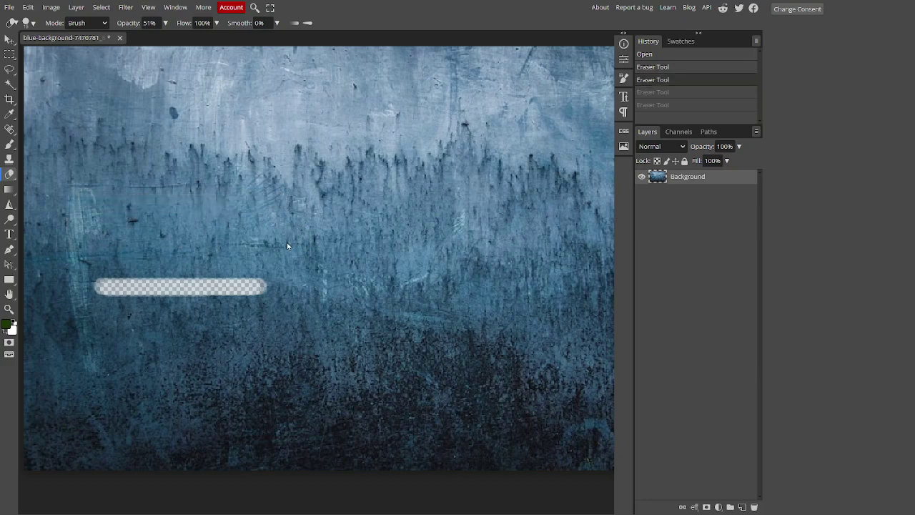
{"action": "left_click", "coordinate": [165, 23]}
{"action": "left_click_drag", "start_coordinate": [147, 39], "coordinate": [185, 41]}
Step: Set eraser flow to 11% and erase a faint strip across the canvas
{"action": "left_click", "coordinate": [216, 22]}
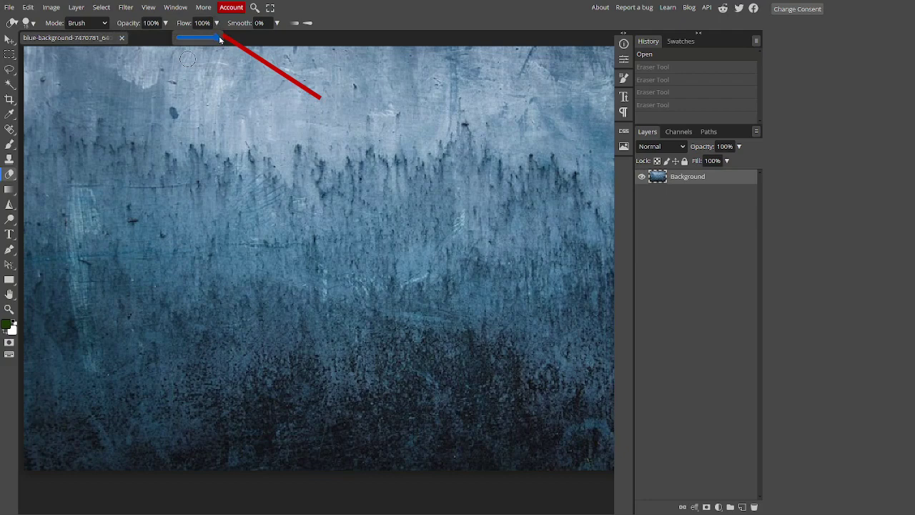
{"action": "left_click_drag", "start_coordinate": [219, 39], "coordinate": [186, 47]}
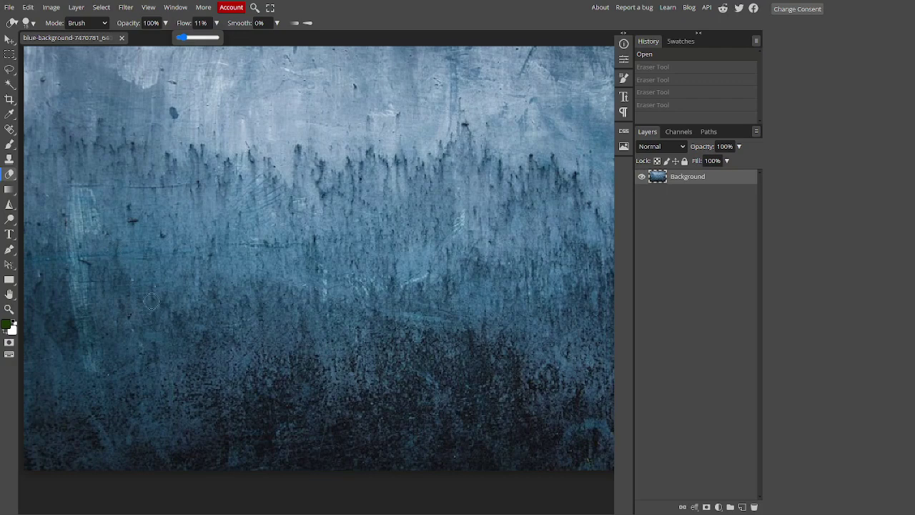
{"action": "left_click_drag", "start_coordinate": [138, 312], "coordinate": [327, 305]}
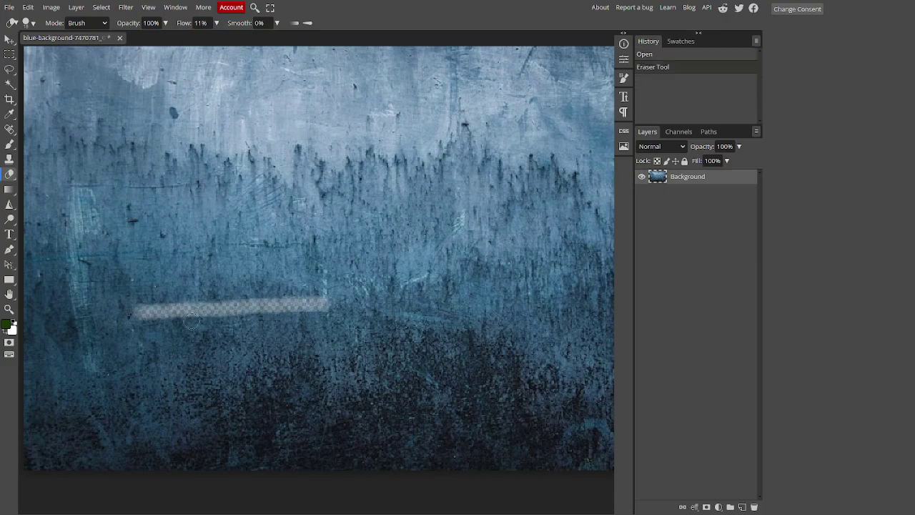
Step: Build up the faint strip, add a second one lower down, then undo all low-flow strokes
{"action": "scroll", "coordinate": [189, 323], "scroll_direction": "up", "scroll_amount": 4}
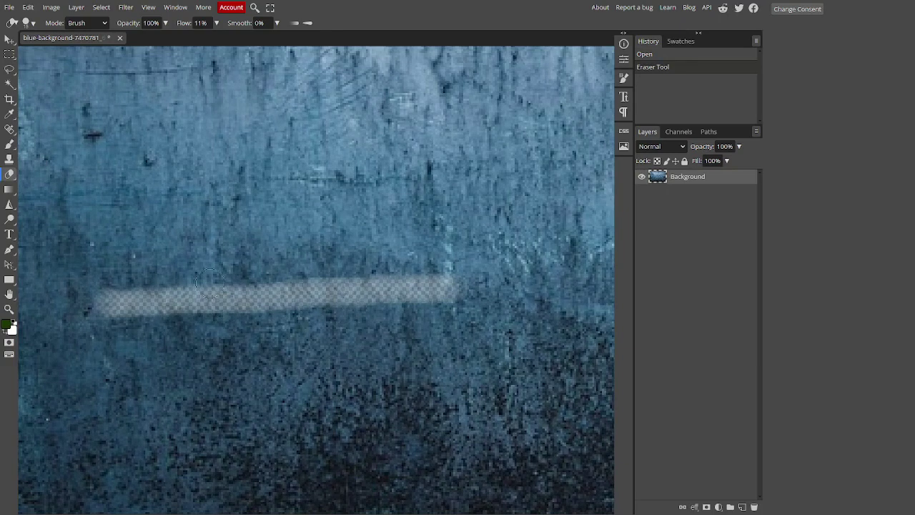
{"action": "mouse_move", "coordinate": [108, 306]}
{"action": "left_mouse_down"}
{"action": "mouse_move", "coordinate": [420, 289]}
{"action": "mouse_move", "coordinate": [237, 309]}
{"action": "mouse_move", "coordinate": [128, 306]}
{"action": "mouse_move", "coordinate": [429, 282]}
{"action": "mouse_move", "coordinate": [333, 306]}
{"action": "mouse_move", "coordinate": [100, 308]}
{"action": "mouse_move", "coordinate": [409, 290]}
{"action": "mouse_move", "coordinate": [208, 313]}
{"action": "mouse_move", "coordinate": [392, 302]}
{"action": "mouse_move", "coordinate": [370, 301]}
{"action": "mouse_move", "coordinate": [390, 286]}
{"action": "mouse_move", "coordinate": [361, 299]}
{"action": "mouse_move", "coordinate": [402, 292]}
{"action": "left_mouse_up"}
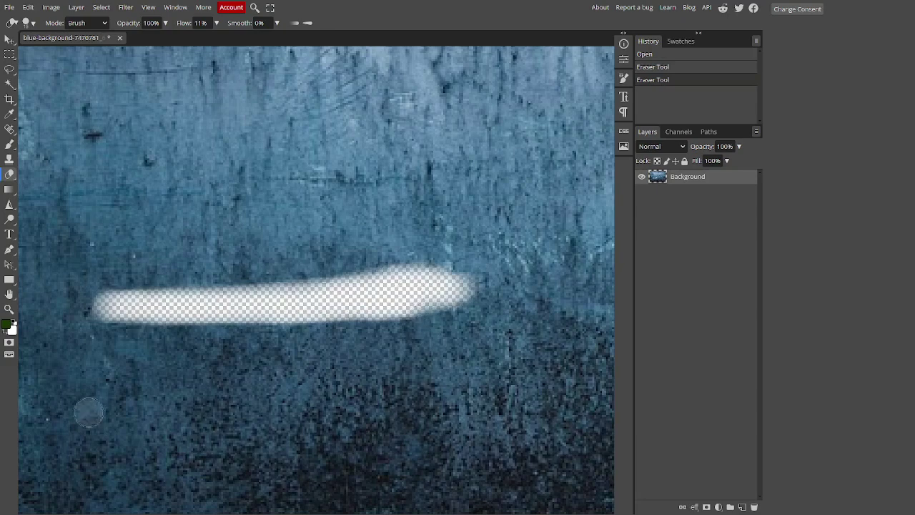
{"action": "mouse_move", "coordinate": [86, 411]}
{"action": "left_mouse_down"}
{"action": "mouse_move", "coordinate": [482, 390]}
{"action": "mouse_move", "coordinate": [291, 412]}
{"action": "mouse_move", "coordinate": [90, 415]}
{"action": "mouse_move", "coordinate": [500, 390]}
{"action": "left_mouse_up"}
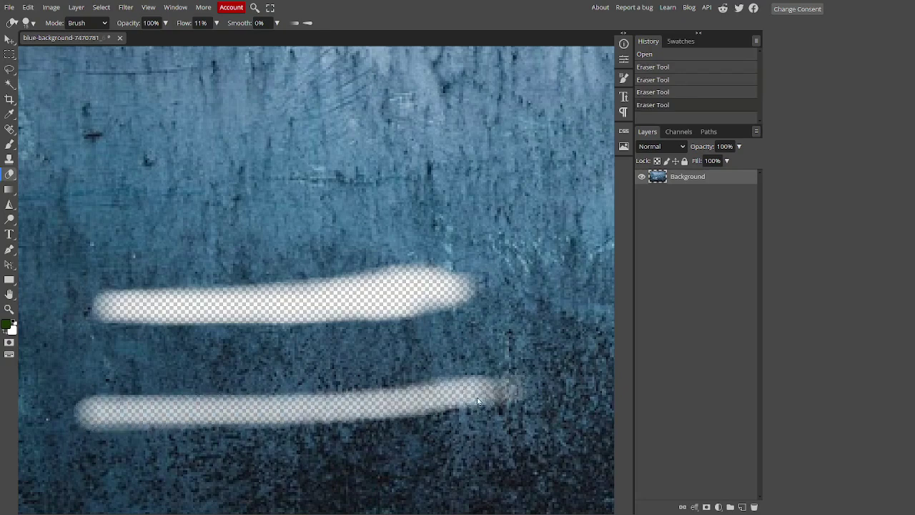
{"action": "key", "text": "ctrl+z"}
{"action": "key", "text": "ctrl+z"}
{"action": "key", "text": "ctrl+z"}
{"action": "key", "text": "ctrl+z"}
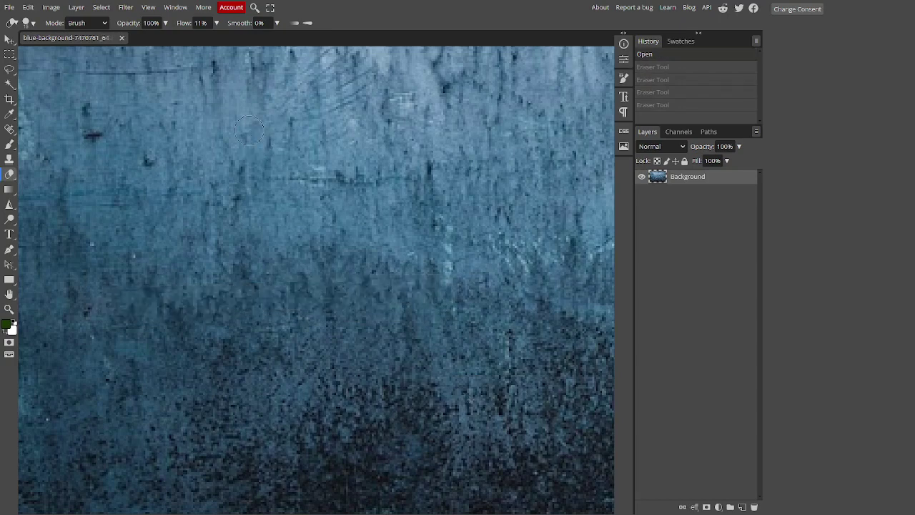
Step: Restore eraser flow to 100%, set smoothing to 20%, and erase a smoothed horizontal stroke
{"action": "left_click", "coordinate": [217, 23]}
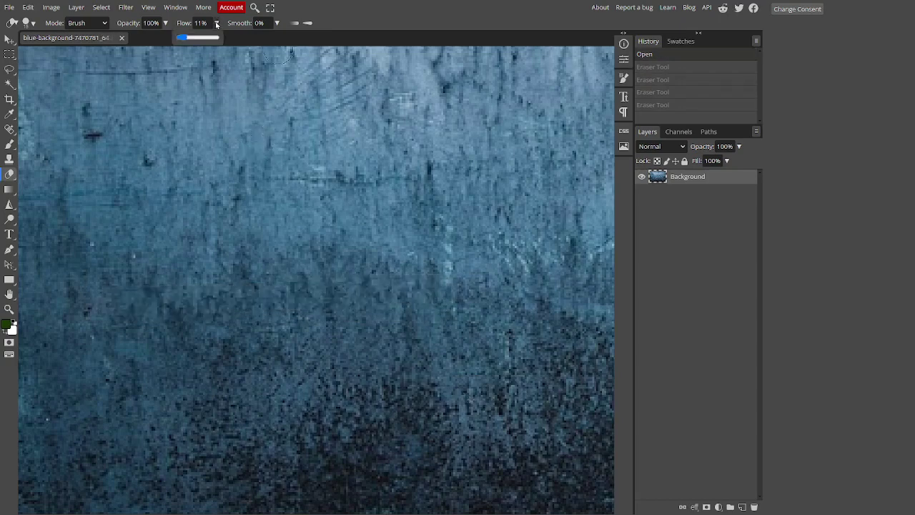
{"action": "left_click", "coordinate": [194, 38]}
{"action": "left_click_drag", "start_coordinate": [194, 38], "coordinate": [219, 38]}
{"action": "left_click", "coordinate": [276, 23]}
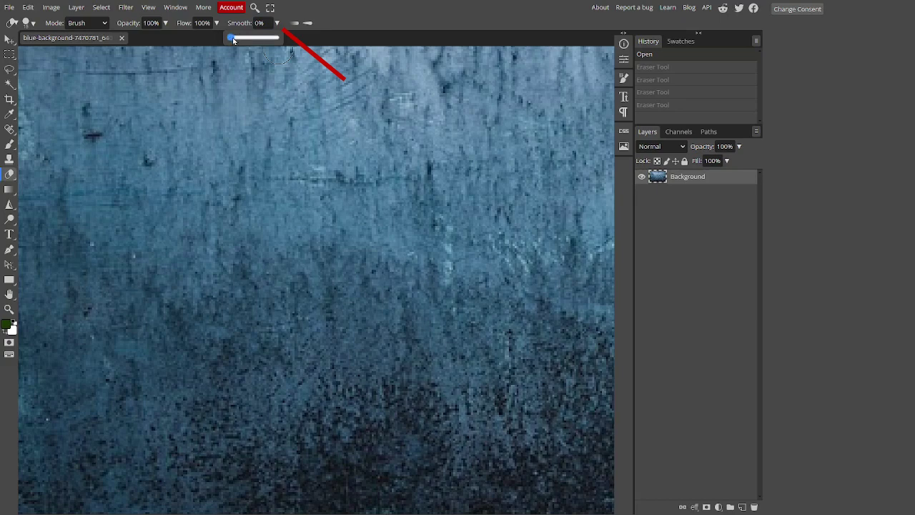
{"action": "left_click_drag", "start_coordinate": [232, 41], "coordinate": [243, 38]}
{"action": "left_click_drag", "start_coordinate": [120, 251], "coordinate": [440, 235]}
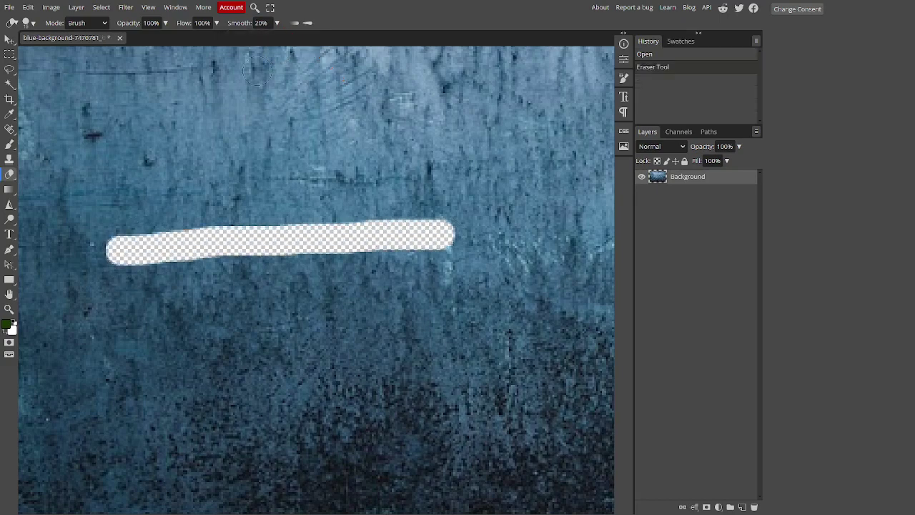
Step: Drop smoothing to 0%, erase a second horizontal stroke, then undo both smoothing tests
{"action": "left_click", "coordinate": [277, 23]}
{"action": "left_click_drag", "start_coordinate": [240, 40], "coordinate": [229, 40]}
{"action": "left_click_drag", "start_coordinate": [113, 339], "coordinate": [463, 342]}
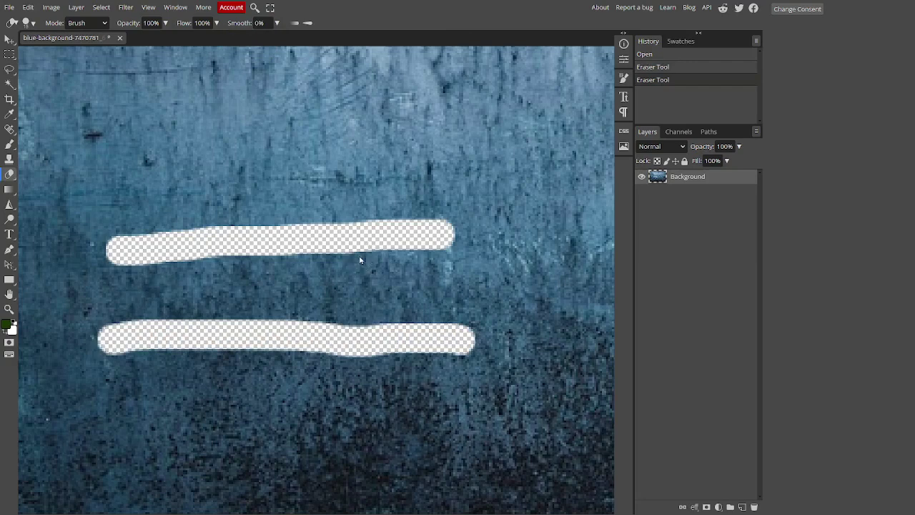
{"action": "key", "text": "ctrl+z"}
{"action": "key", "text": "ctrl+z"}
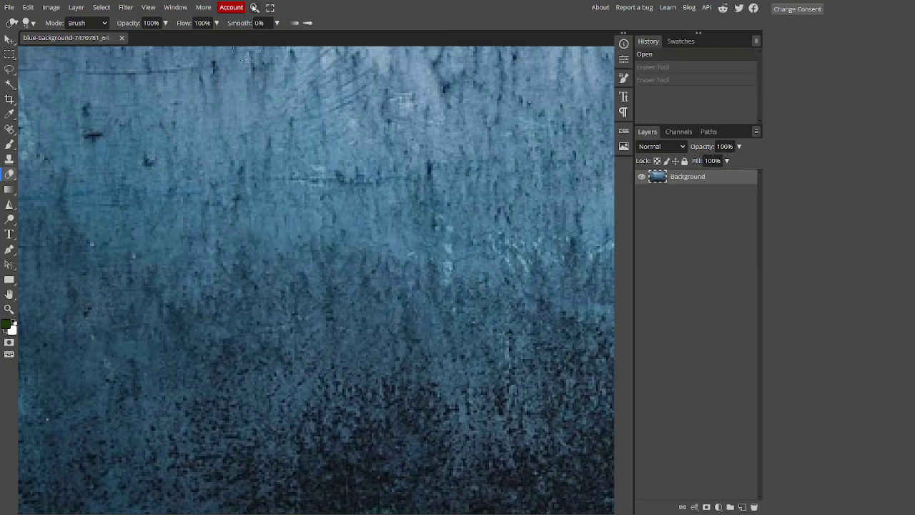
Step: Set smoothing to 100% and erase a vertical stroke, a dab and a diagonal stroke
{"action": "left_click", "coordinate": [276, 22]}
{"action": "left_click_drag", "start_coordinate": [233, 39], "coordinate": [279, 37]}
{"action": "scroll", "coordinate": [289, 194], "scroll_direction": "down", "scroll_amount": 5}
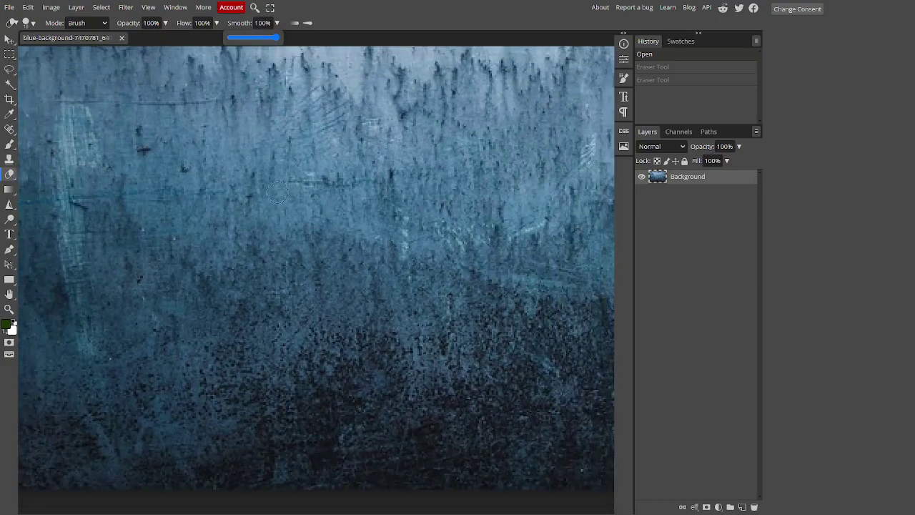
{"action": "scroll", "coordinate": [322, 230], "scroll_direction": "up", "scroll_amount": 5}
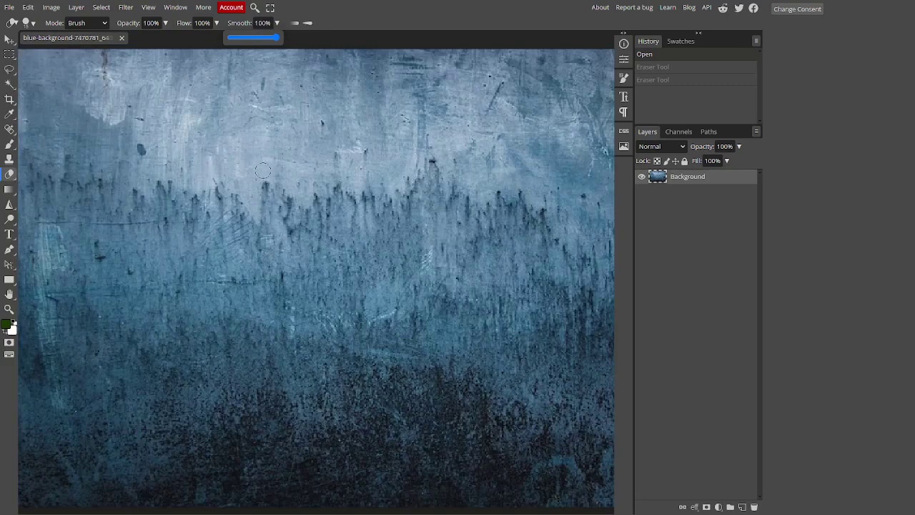
{"action": "mouse_move", "coordinate": [270, 208]}
{"action": "left_mouse_down"}
{"action": "mouse_move", "coordinate": [262, 214]}
{"action": "mouse_move", "coordinate": [270, 483]}
{"action": "left_mouse_up"}
{"action": "left_click", "coordinate": [117, 291]}
{"action": "left_click_drag", "start_coordinate": [140, 312], "coordinate": [246, 441]}
Step: Reset smoothing to 0%, erase one more mark, then undo all the trial strokes
{"action": "scroll", "coordinate": [262, 334], "scroll_direction": "down", "scroll_amount": 2}
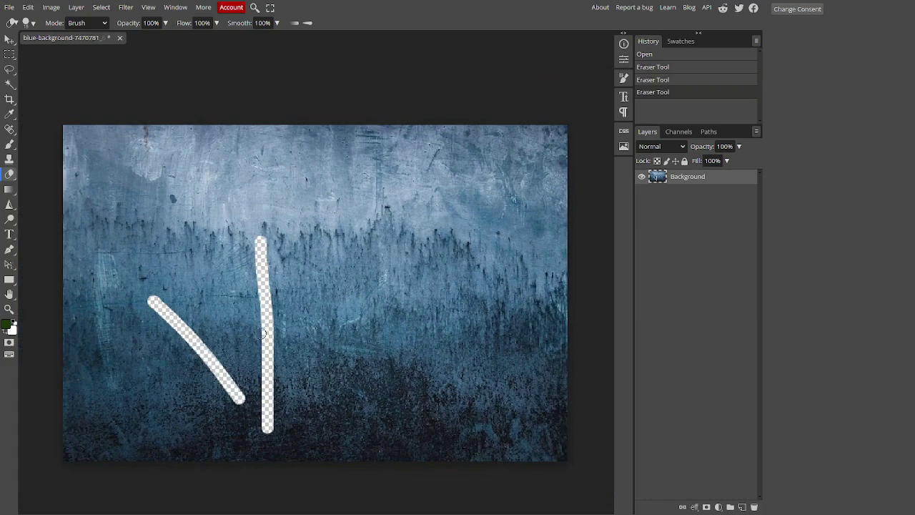
{"action": "left_click", "coordinate": [268, 24]}
{"action": "left_click_drag", "start_coordinate": [268, 24], "coordinate": [202, 39]}
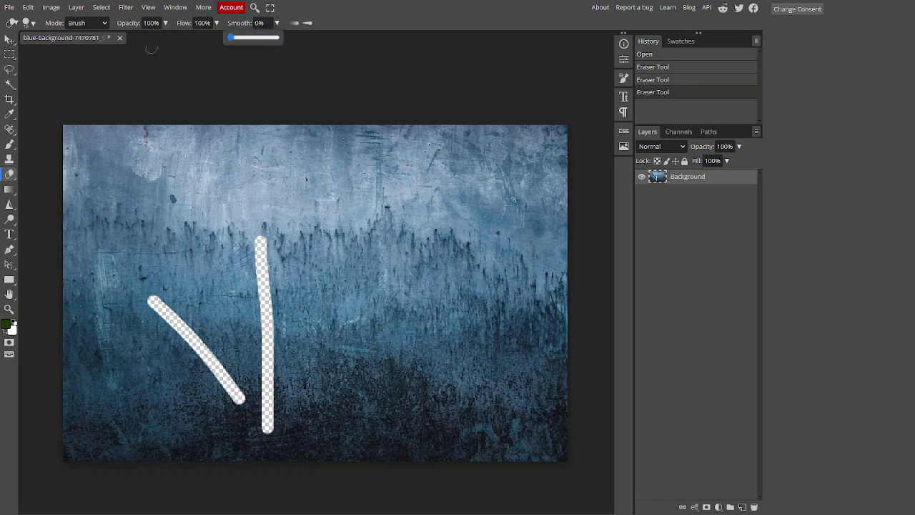
{"action": "left_click", "coordinate": [394, 67]}
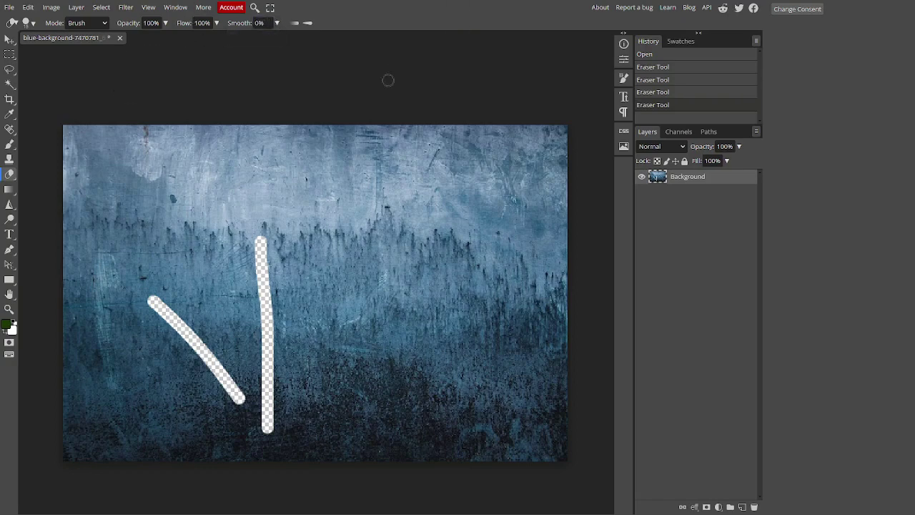
{"action": "key", "text": "ctrl+z"}
{"action": "key", "text": "ctrl+z"}
{"action": "key", "text": "ctrl+z"}
{"action": "key", "text": "ctrl+z"}
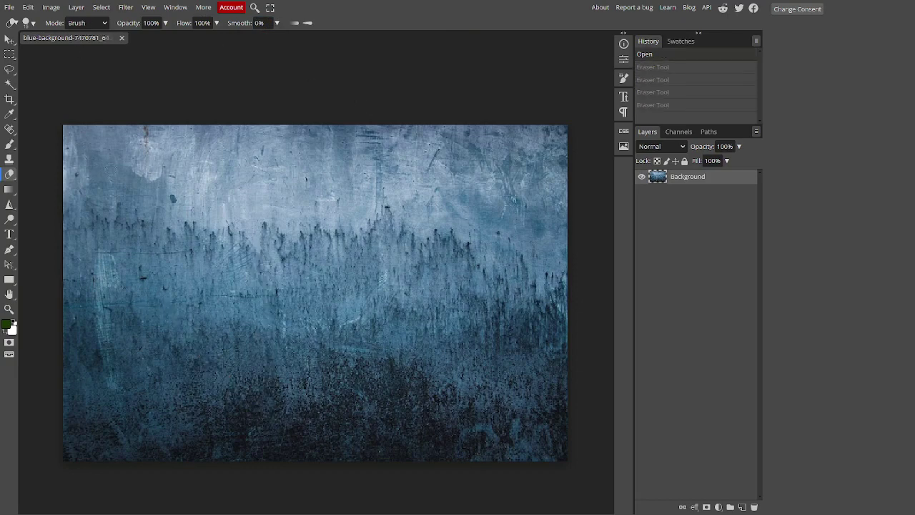
Step: Switch the eraser to Pencil mode and erase a hard-edged band across the texture
{"action": "left_click", "coordinate": [98, 25]}
{"action": "scroll", "coordinate": [251, 313], "scroll_direction": "up", "scroll_amount": 8}
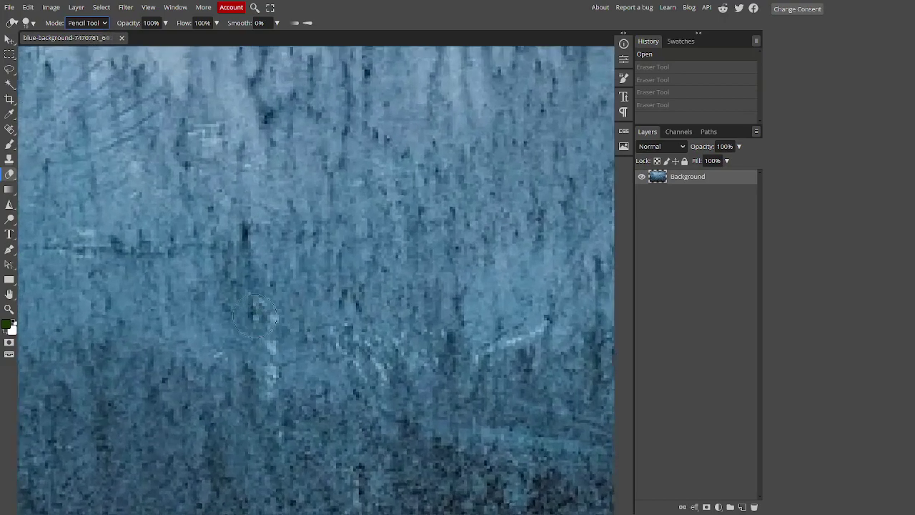
{"action": "scroll", "coordinate": [250, 312], "scroll_direction": "down", "scroll_amount": 8}
{"action": "scroll", "coordinate": [153, 275], "scroll_direction": "up", "scroll_amount": 3}
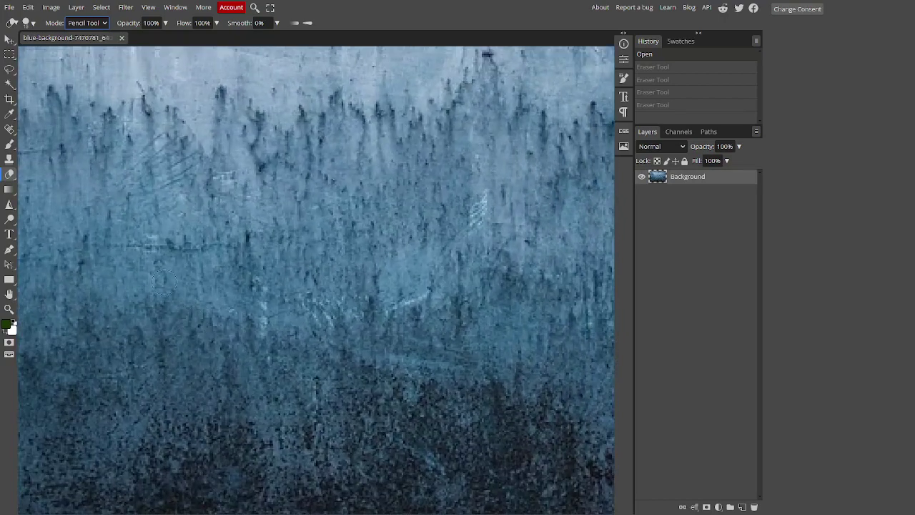
{"action": "left_click_drag", "start_coordinate": [114, 279], "coordinate": [345, 280]}
Step: Return to Brush mode, erase a soft band and a dab, then undo all three strokes
{"action": "left_click", "coordinate": [85, 23]}
{"action": "left_click", "coordinate": [90, 35]}
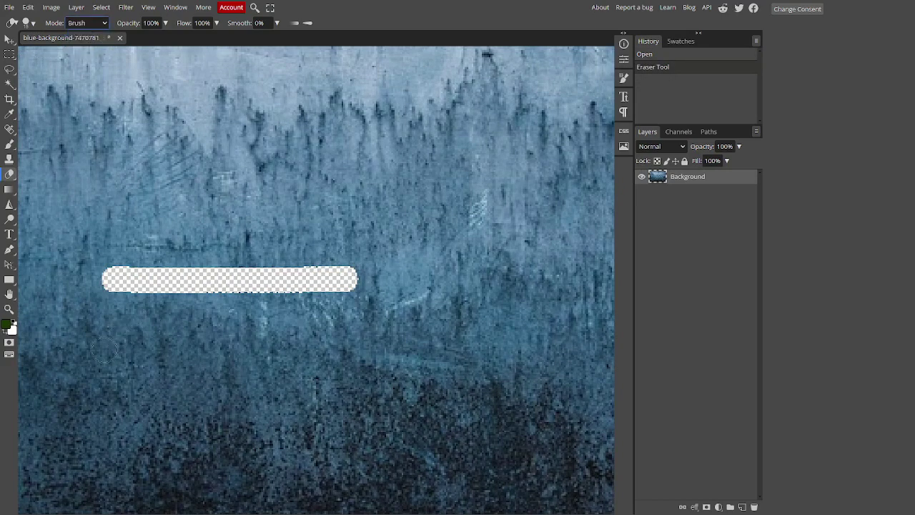
{"action": "left_click_drag", "start_coordinate": [103, 352], "coordinate": [378, 349]}
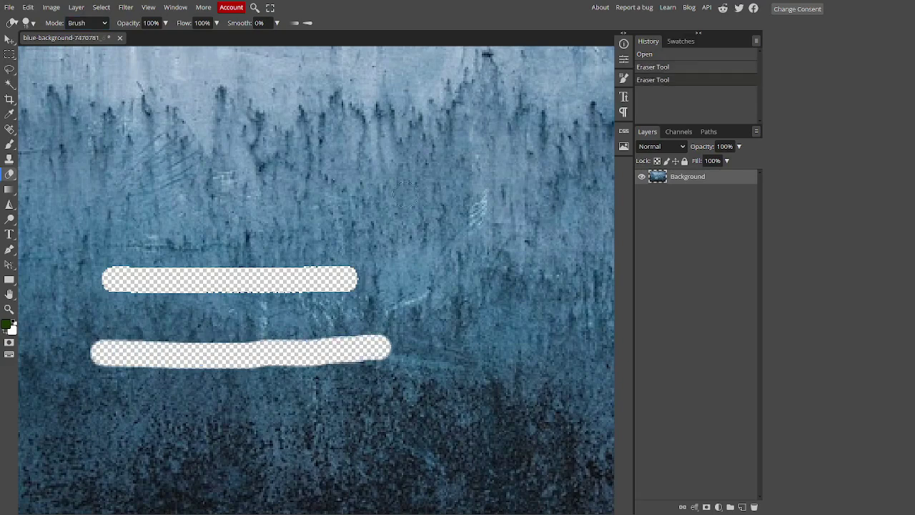
{"action": "left_click", "coordinate": [211, 280]}
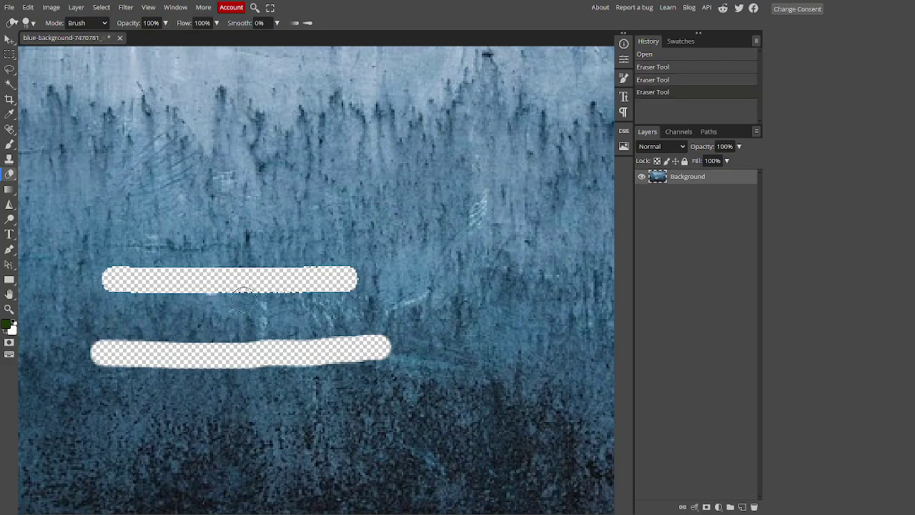
{"action": "key", "text": "ctrl+z"}
{"action": "key", "text": "ctrl+z"}
{"action": "key", "text": "ctrl+z"}
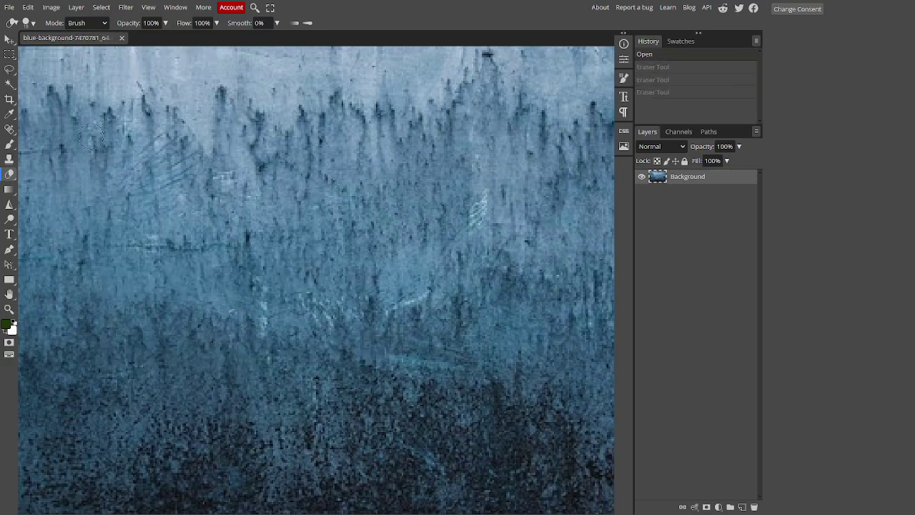
Step: Switch to the Background Eraser, erase a horizontal and a diagonal streak, then undo both
{"action": "scroll", "coordinate": [90, 135], "scroll_direction": "down", "scroll_amount": 5}
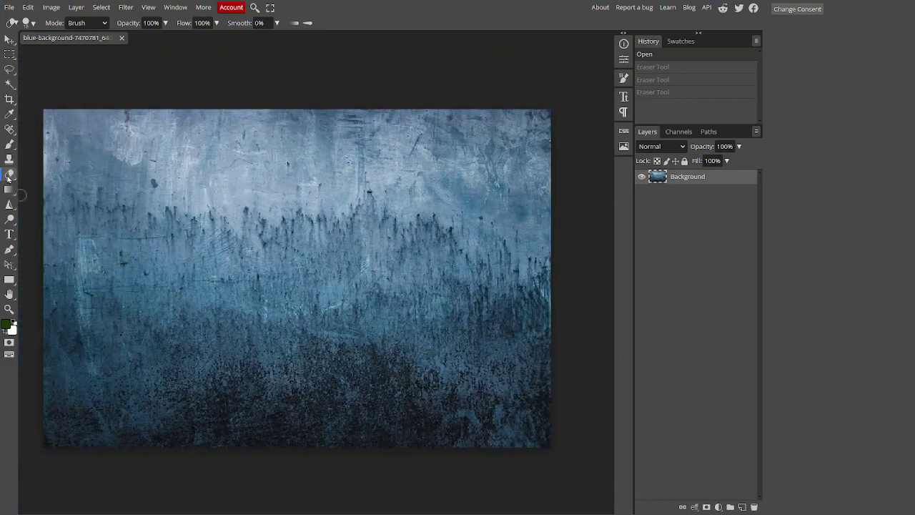
{"action": "right_click", "coordinate": [9, 178]}
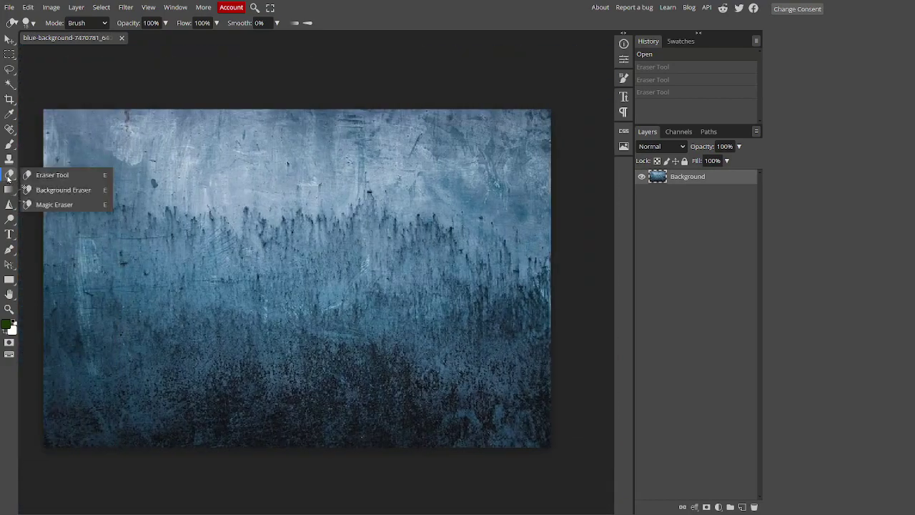
{"action": "left_click", "coordinate": [47, 191]}
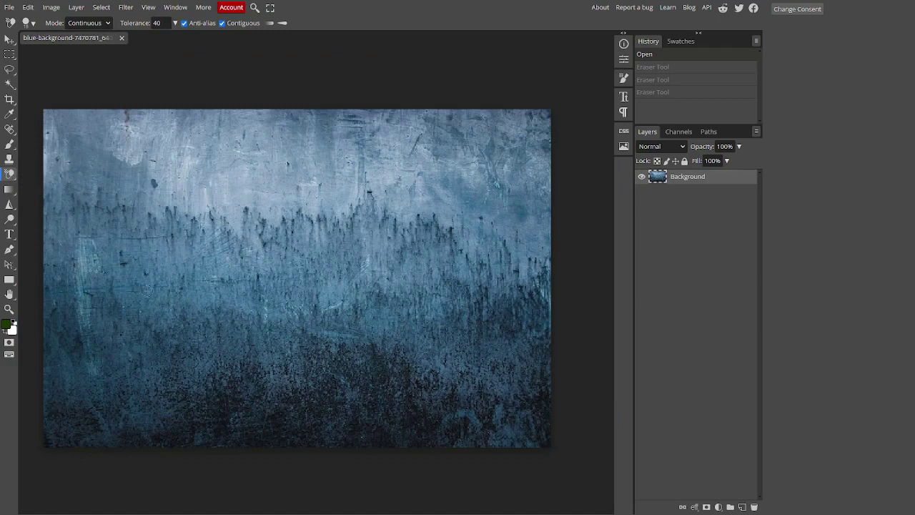
{"action": "left_click_drag", "start_coordinate": [89, 278], "coordinate": [289, 270]}
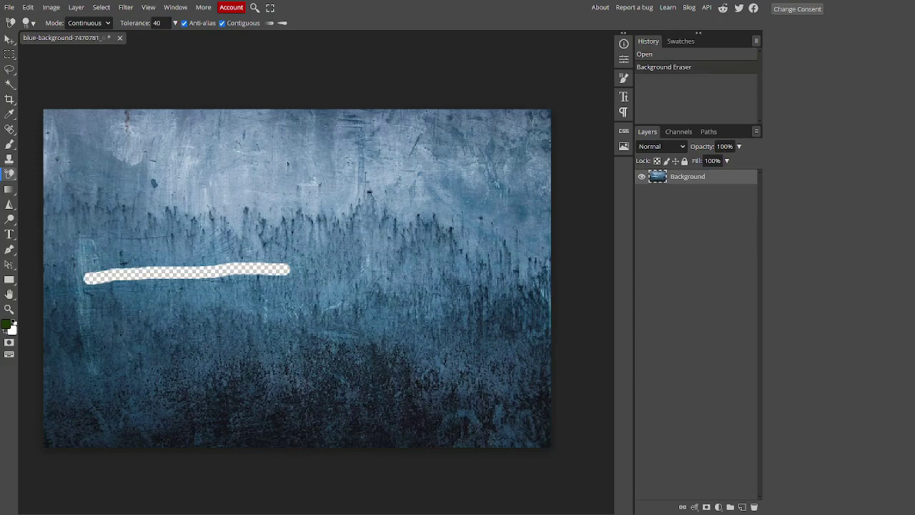
{"action": "left_click_drag", "start_coordinate": [276, 350], "coordinate": [336, 392]}
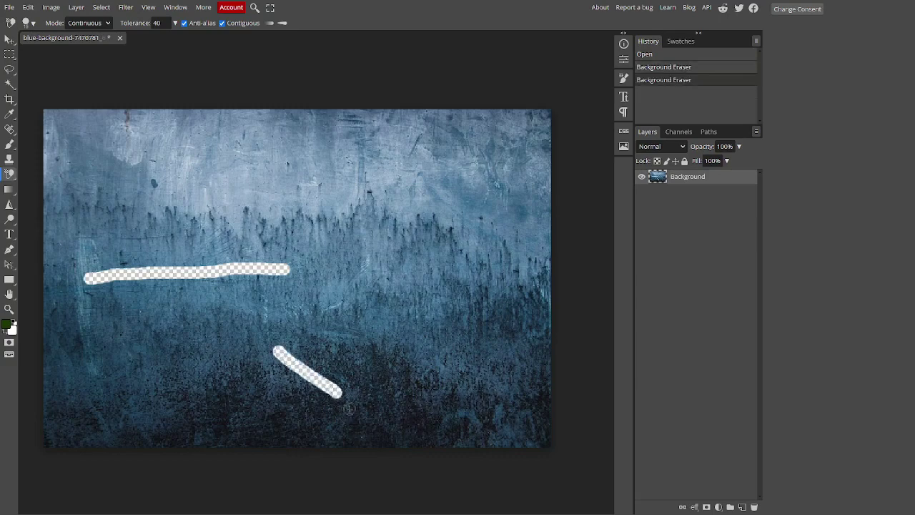
{"action": "key", "text": "ctrl+z"}
{"action": "key", "text": "ctrl+z"}
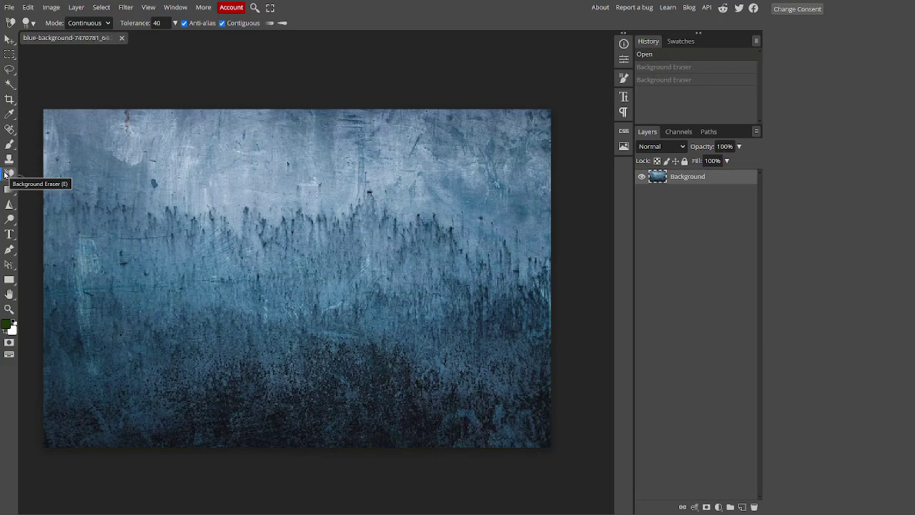
Step: Switch to the Magic Eraser, clear a wide band at tolerance 40, then undo it
{"action": "right_click", "coordinate": [5, 173]}
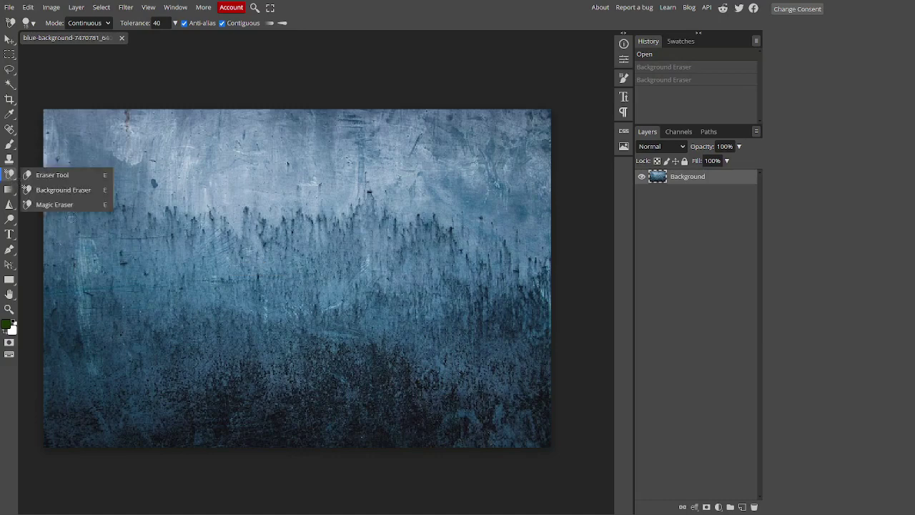
{"action": "left_click", "coordinate": [76, 210]}
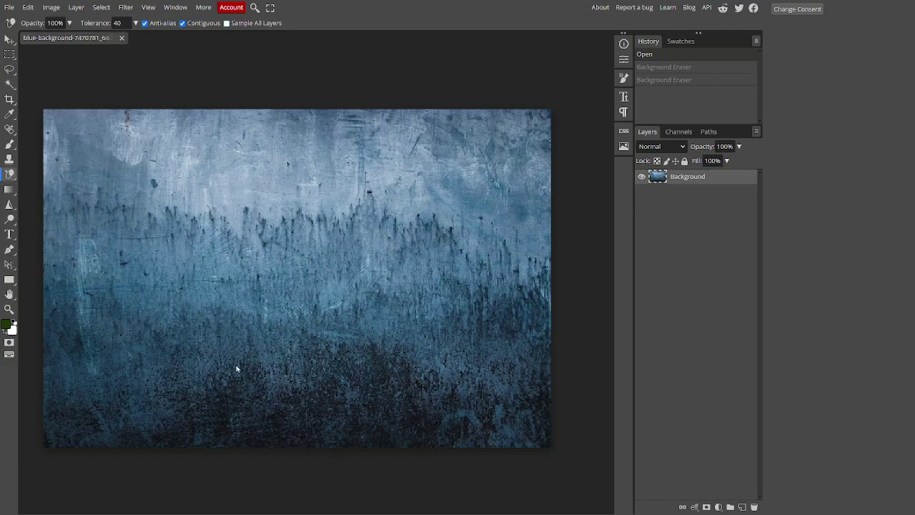
{"action": "left_click", "coordinate": [263, 364]}
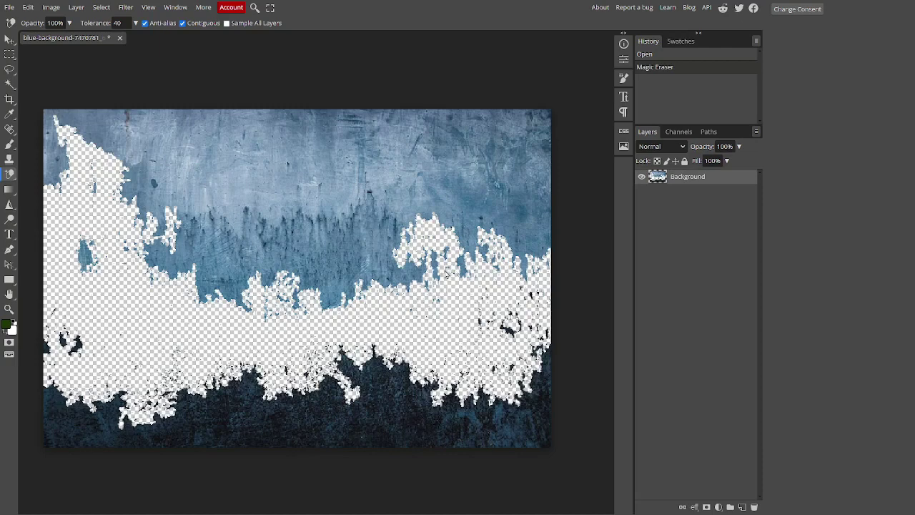
{"action": "key", "text": "ctrl+z"}
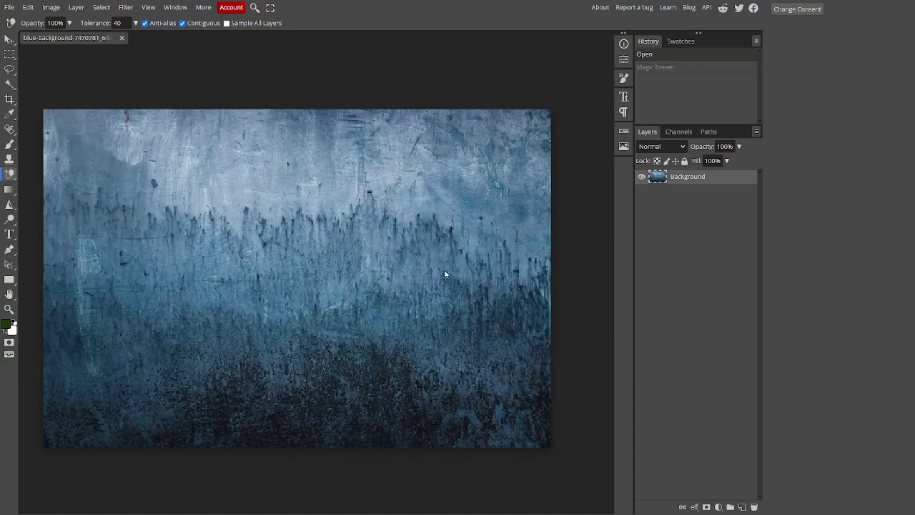
Step: Return to the standard Eraser, erase a full-opacity band, then a fainter one at reduced opacity
{"action": "right_click", "coordinate": [9, 177]}
{"action": "left_click", "coordinate": [45, 179]}
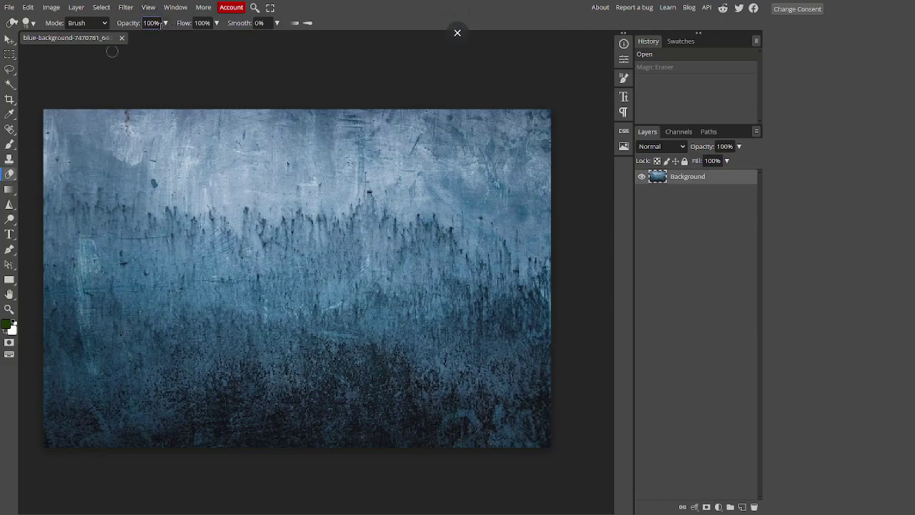
{"action": "left_click_drag", "start_coordinate": [95, 307], "coordinate": [232, 307]}
{"action": "left_click", "coordinate": [165, 23]}
{"action": "left_click_drag", "start_coordinate": [167, 37], "coordinate": [144, 39]}
{"action": "left_click_drag", "start_coordinate": [100, 345], "coordinate": [221, 364]}
Step: Cut eraser flow to 41% for a faint stroke, then erase a hard-edged Pencil-mode band
{"action": "left_click", "coordinate": [217, 23]}
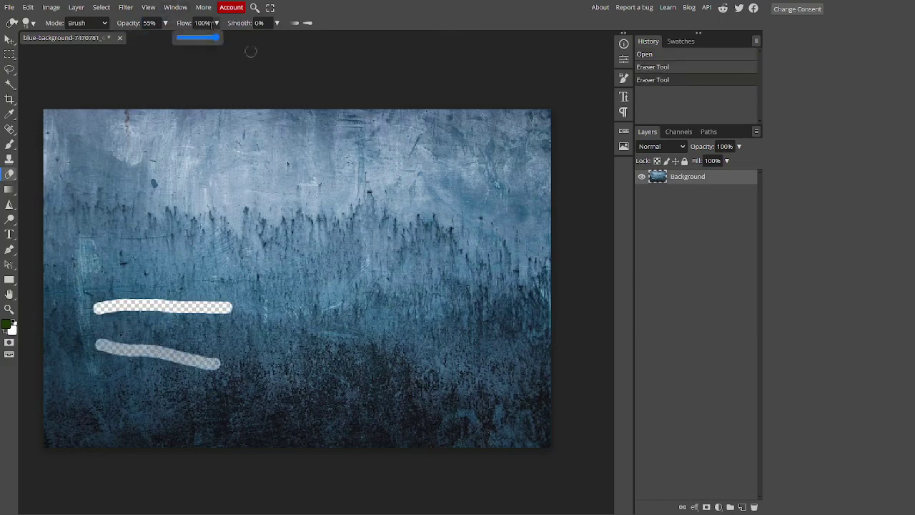
{"action": "left_click_drag", "start_coordinate": [203, 37], "coordinate": [194, 36]}
{"action": "left_click_drag", "start_coordinate": [100, 418], "coordinate": [216, 406]}
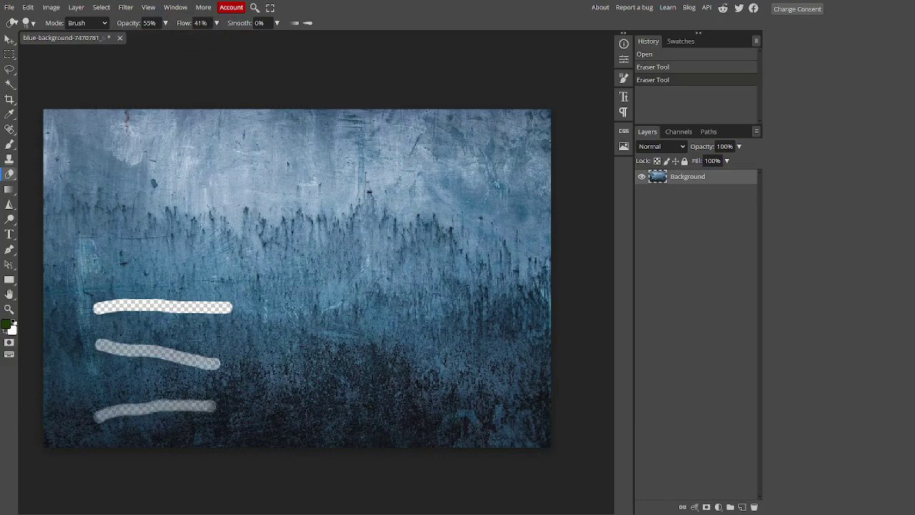
{"action": "left_click", "coordinate": [85, 23]}
{"action": "left_click", "coordinate": [84, 44]}
{"action": "left_click_drag", "start_coordinate": [81, 274], "coordinate": [255, 273]}
Step: Try a Background Eraser streak and a Magic Eraser cut, then undo everything back to Open
{"action": "right_click", "coordinate": [10, 174]}
{"action": "left_click", "coordinate": [56, 189]}
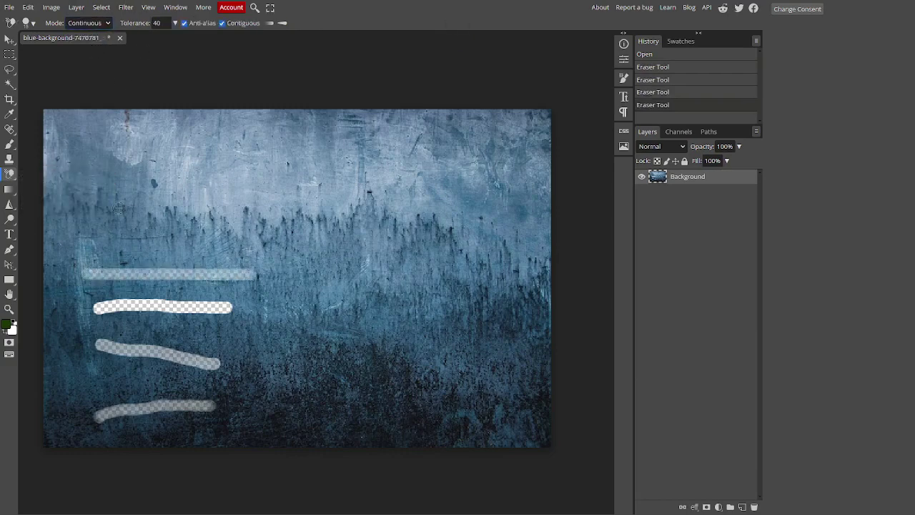
{"action": "left_click_drag", "start_coordinate": [113, 221], "coordinate": [243, 223]}
{"action": "right_click", "coordinate": [9, 174]}
{"action": "left_click", "coordinate": [60, 205]}
{"action": "left_click", "coordinate": [417, 307]}
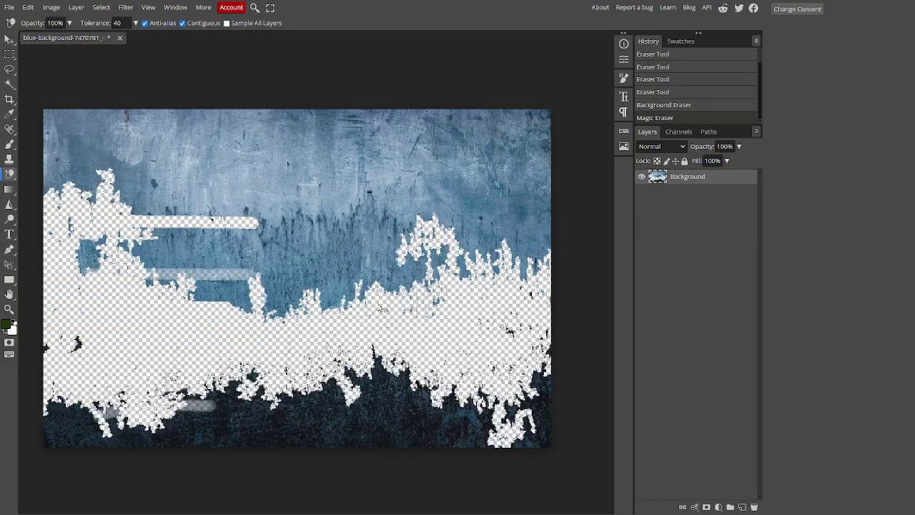
{"action": "key", "text": "ctrl+z"}
{"action": "key", "text": "ctrl+z"}
{"action": "key", "text": "ctrl+z"}
{"action": "key", "text": "ctrl+z"}
{"action": "key", "text": "ctrl+z"}
{"action": "key", "text": "ctrl+z"}
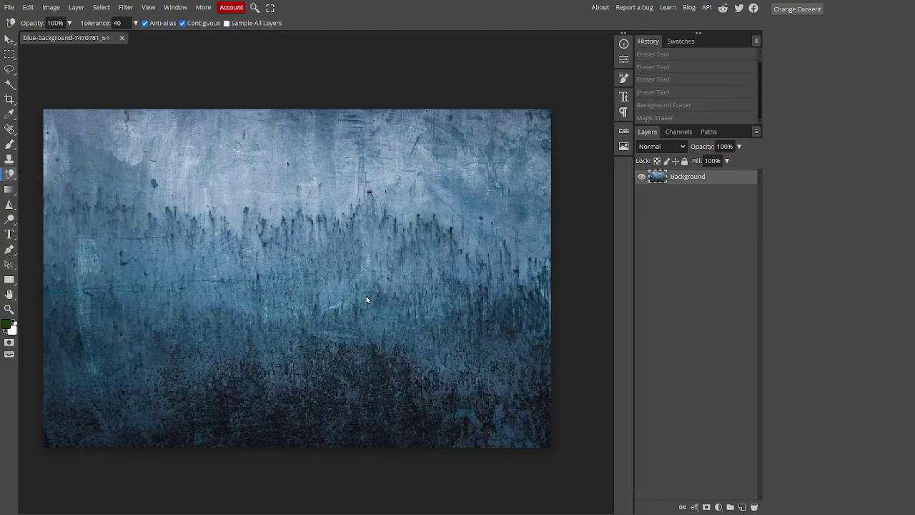
{"action": "scroll", "coordinate": [687, 68], "scroll_direction": "up", "scroll_amount": 1}
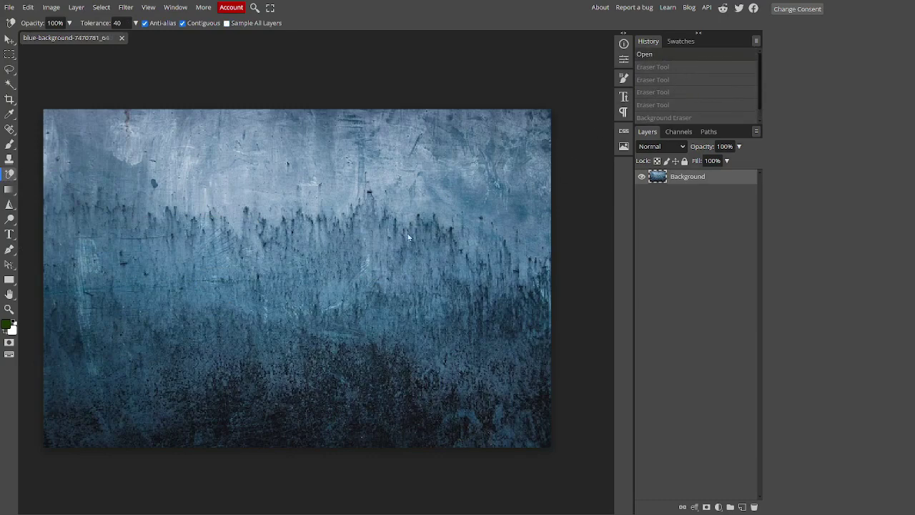